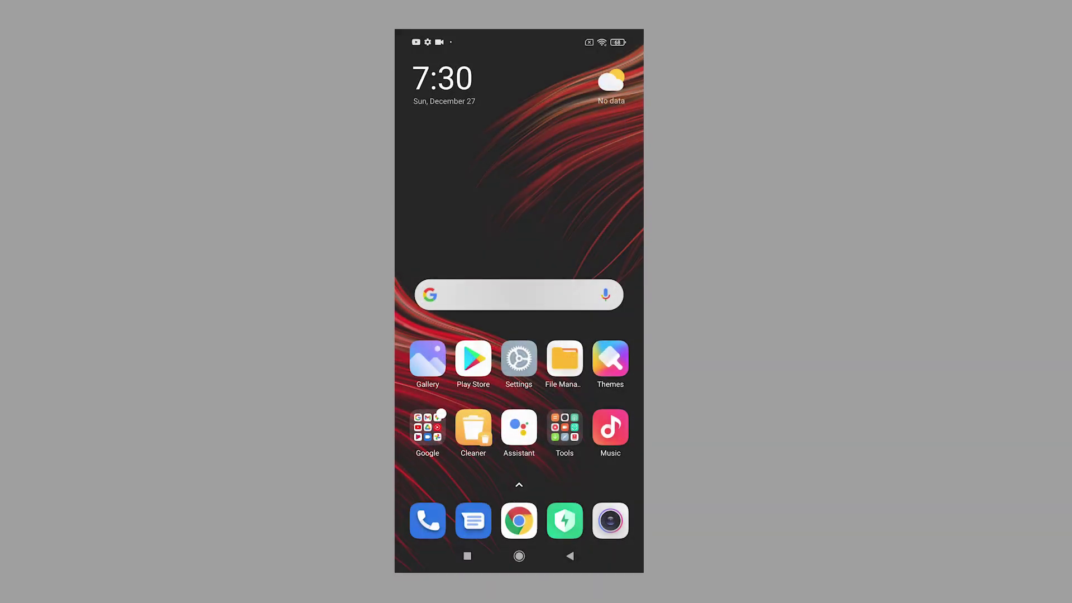
# Launch the Settings app from the home screen to reach its main list.
pyautogui.click(518, 359)
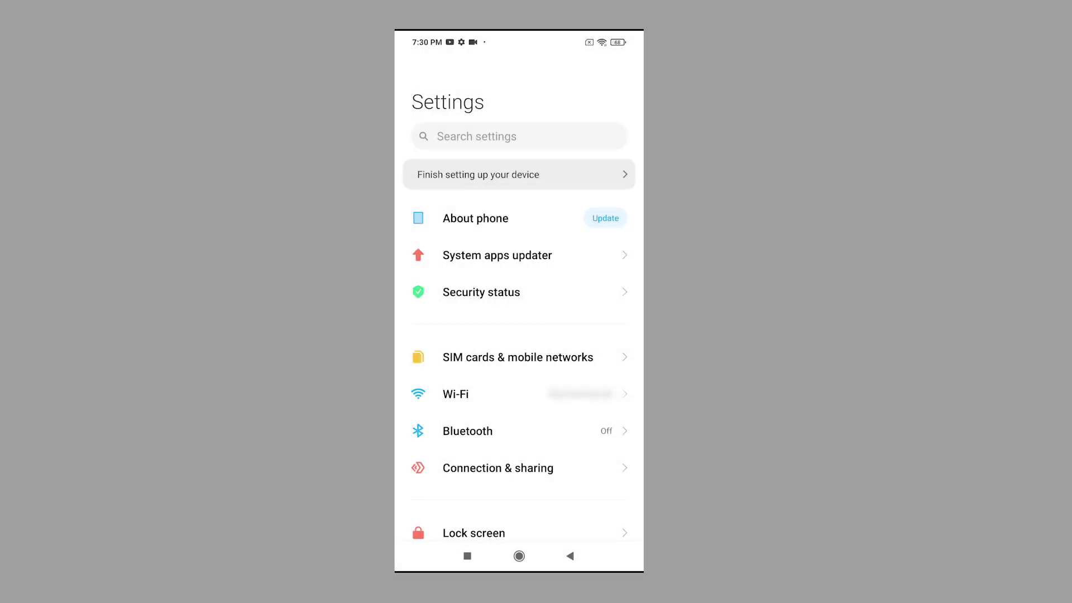
pyautogui.click(569, 555)
pyautogui.click(570, 555)
pyautogui.click(570, 556)
pyautogui.click(569, 556)
pyautogui.click(569, 555)
# Open About phone to view the MIUI Global 12.0.1 Stable version details.
pyautogui.click(476, 218)
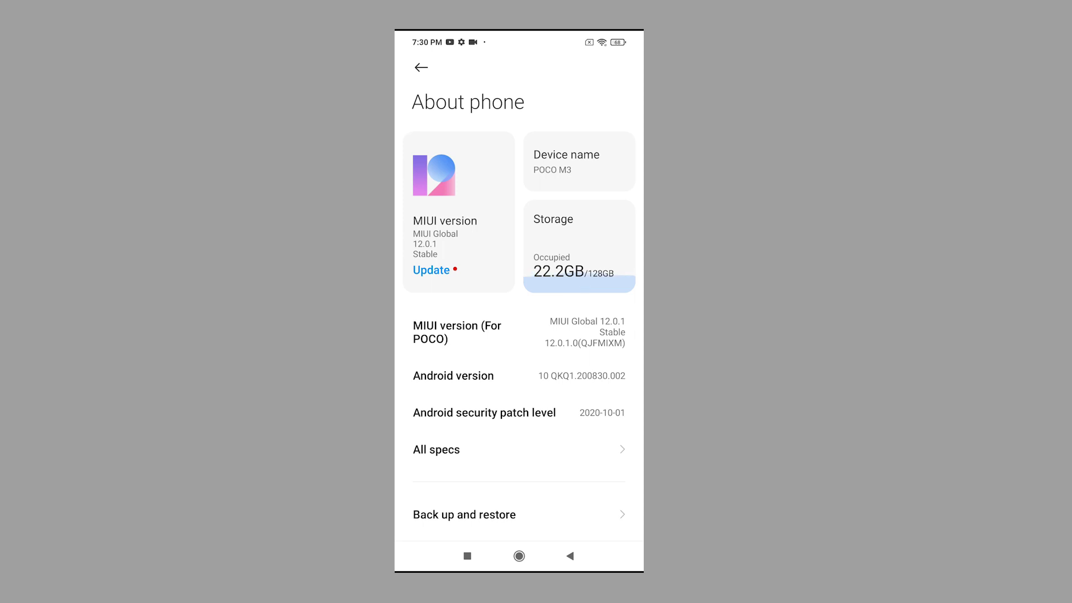
# Check for updates from the MIUI version card, finding V12.0.3.0.QJFMIXM Stable (264M).
pyautogui.click(459, 212)
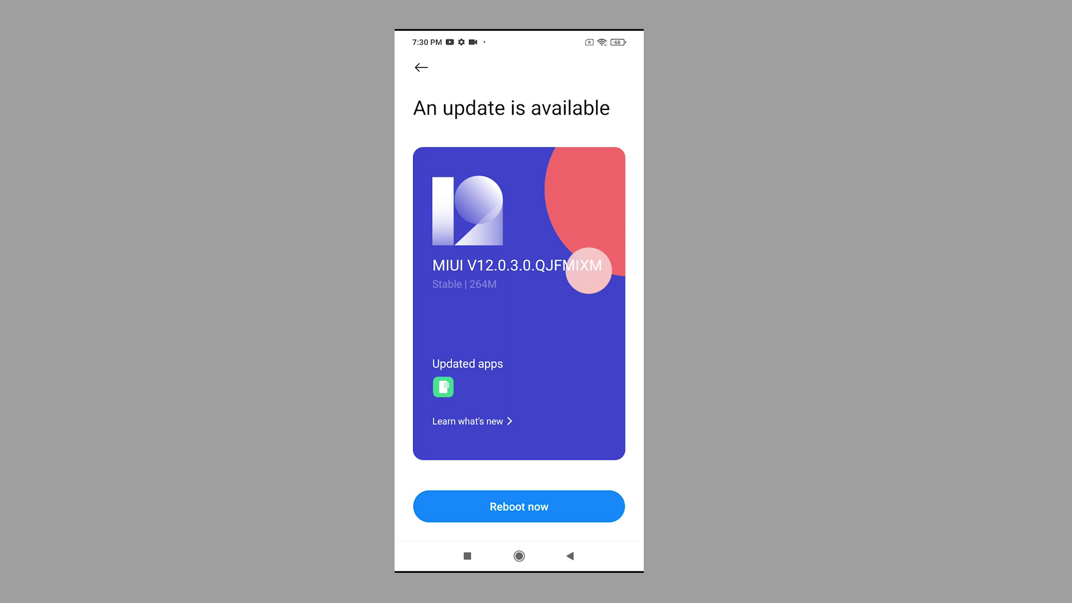
# View the update's changelog covering the November 2020 Android security patch.
pyautogui.click(589, 270)
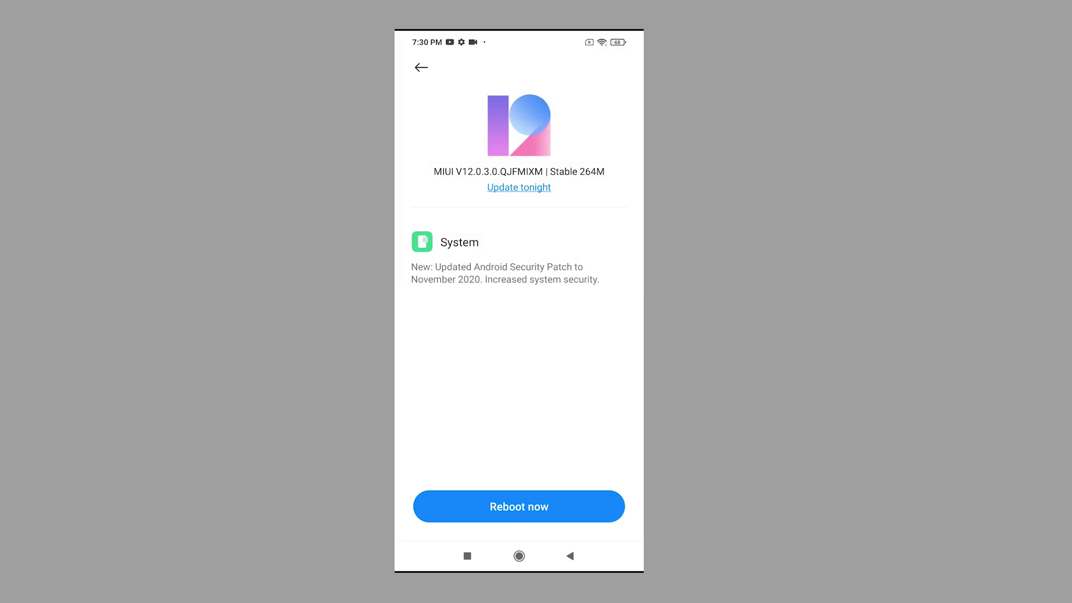